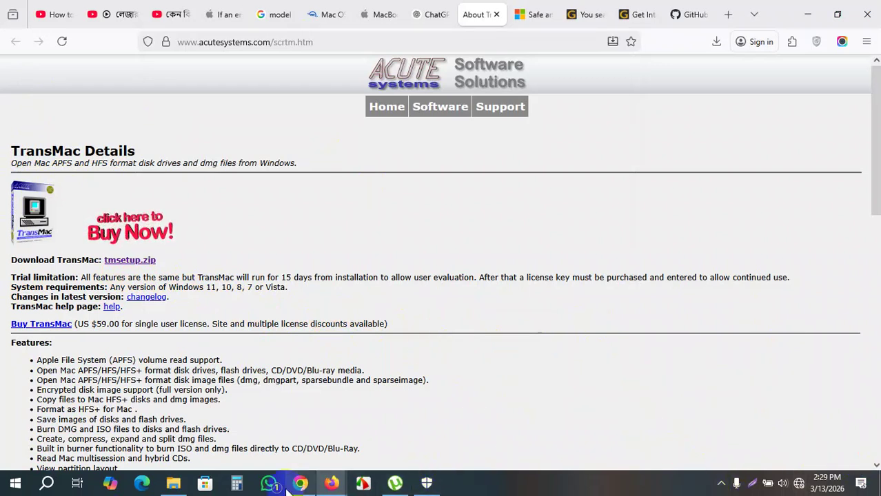
Launch setup.exe from the Acute_Systems_TransMac_14.5 folder in File Explorer
left_click(178, 487)
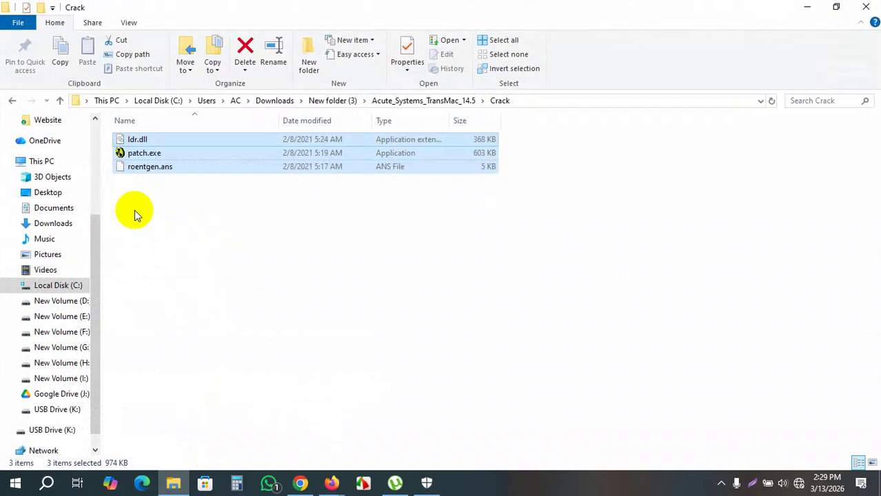
left_click(178, 206)
left_click(425, 101)
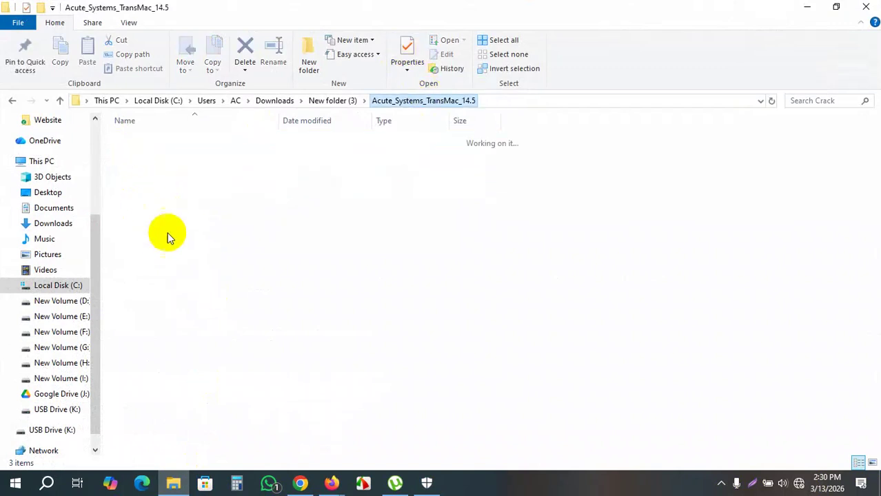
left_click(141, 167)
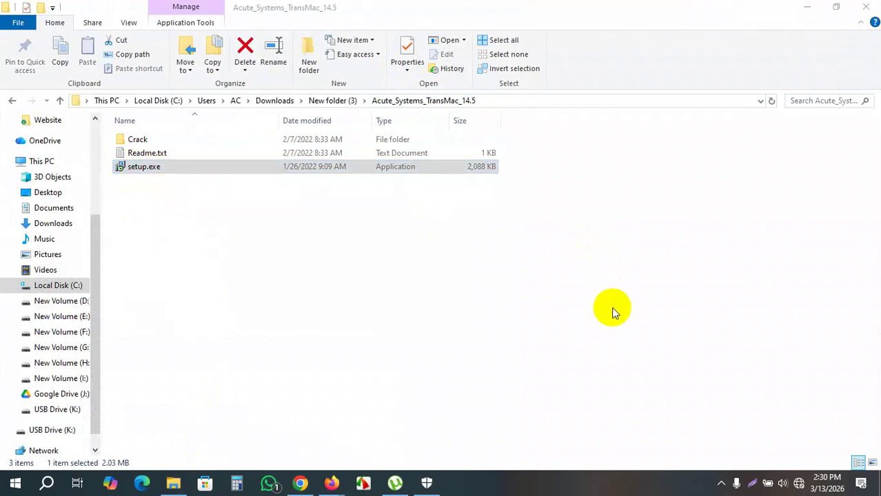
key("Return")
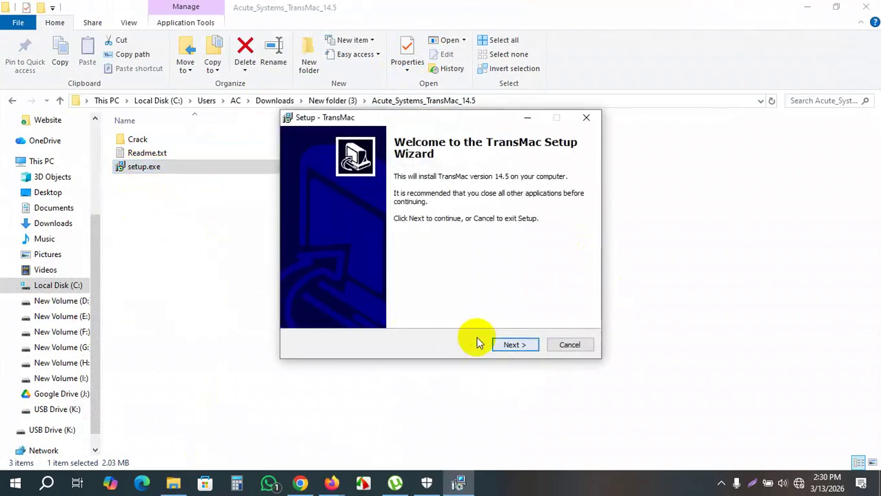
Install TransMac into the existing C:\Program Files (x86)\TransMac folder with a desktop icon and .dmg association, finishing with Readme and program launch enabled
left_click(521, 343)
left_click(377, 304)
left_click(524, 350)
left_click(523, 346)
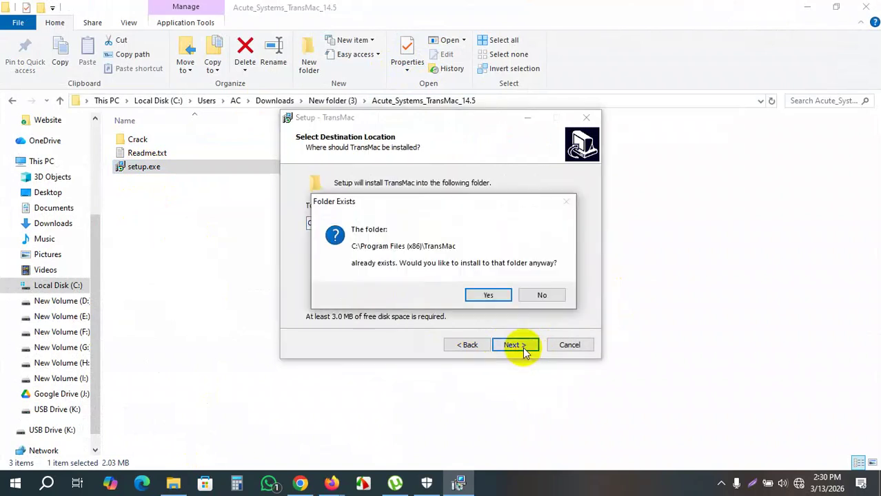
left_click(491, 297)
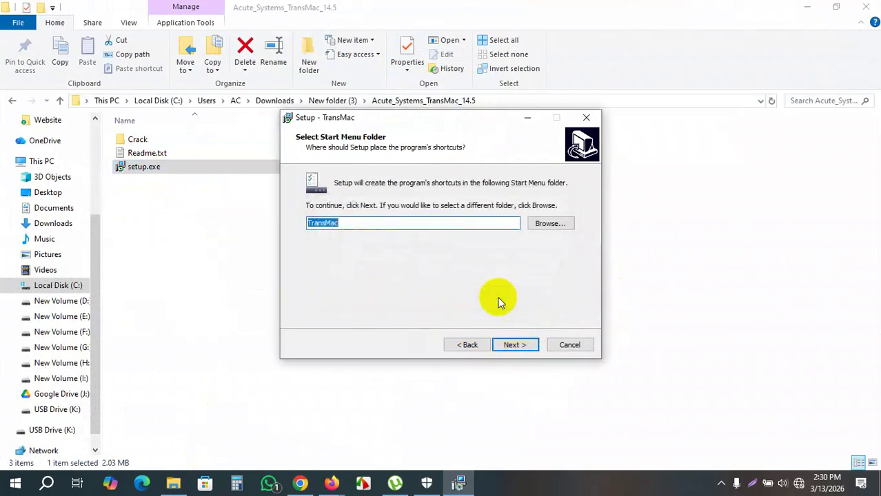
left_click(513, 345)
left_click(514, 344)
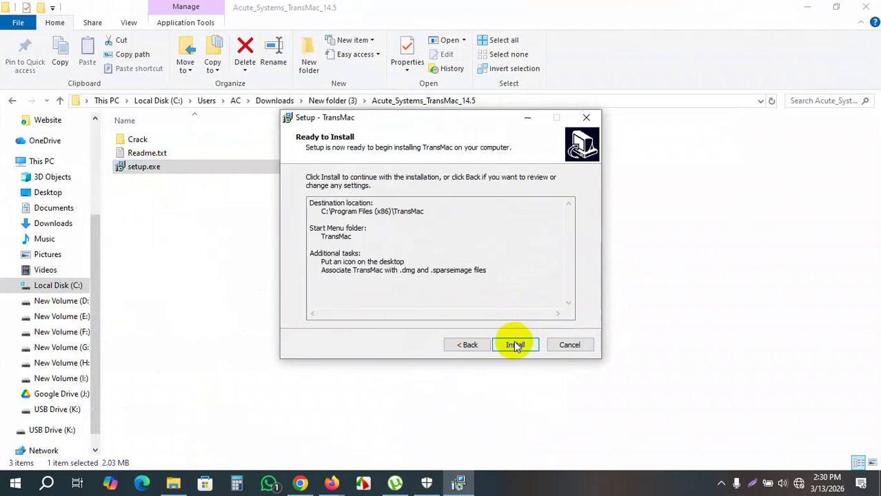
left_click(515, 345)
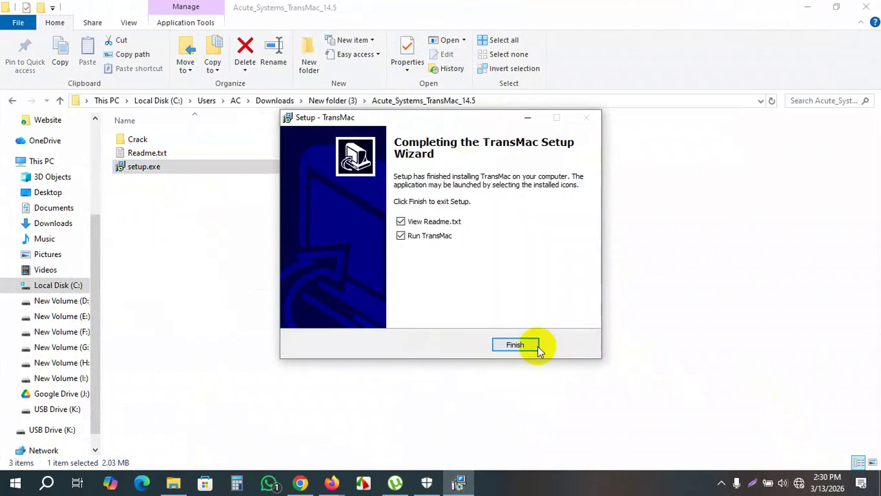
left_click(537, 346)
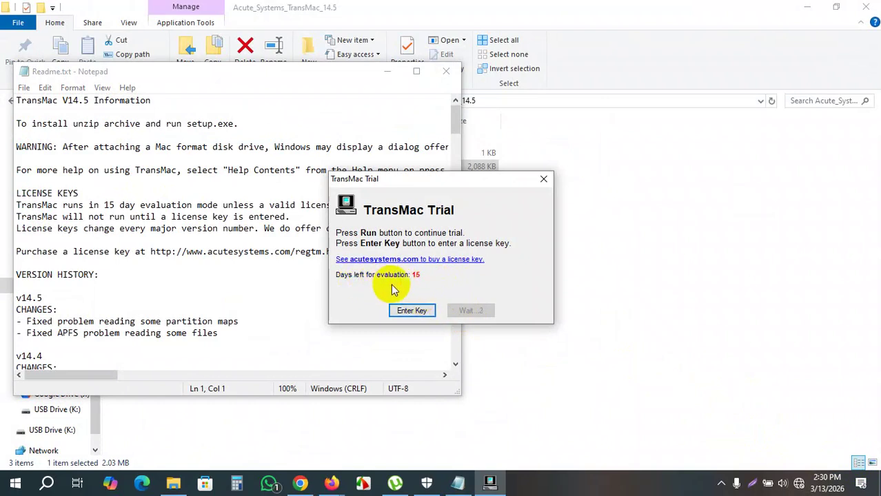
Dismiss the TransMac trial dialog and copy ldr.dll, patch.exe and roentgen.ans from the Crack folder
left_click(546, 182)
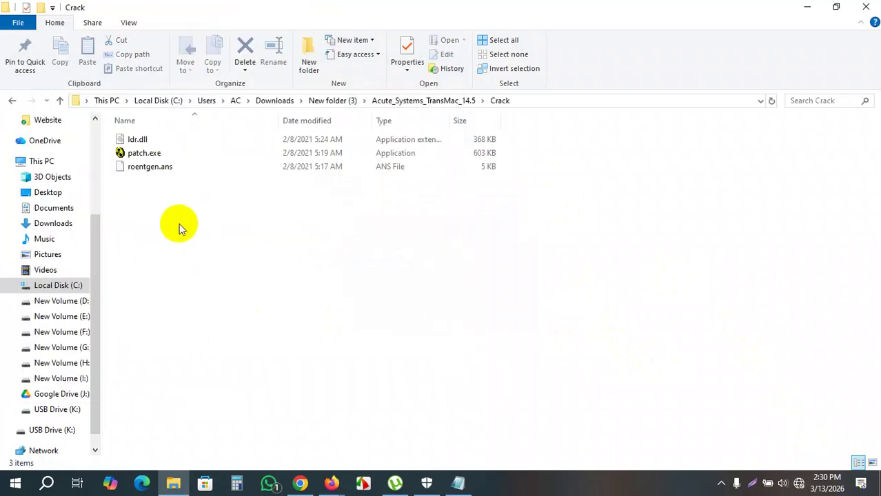
left_click_drag(179, 227, 138, 146)
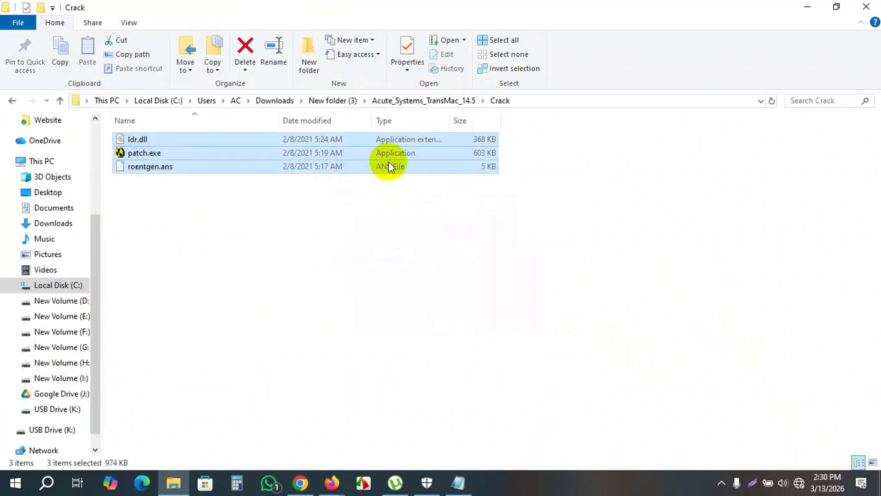
key("ctrl+c")
Open the TransMac shortcut's file location and paste the three copied files, replacing the existing ones with administrator permission
left_click(803, 10)
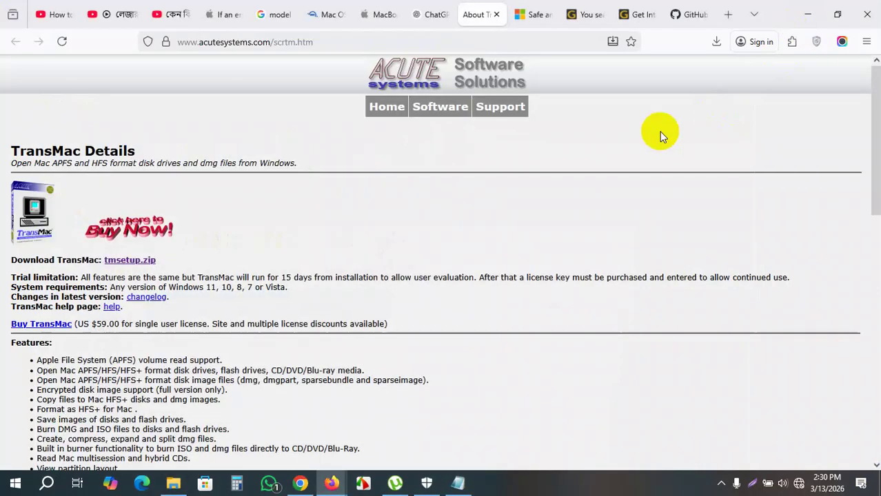
left_click(826, 10)
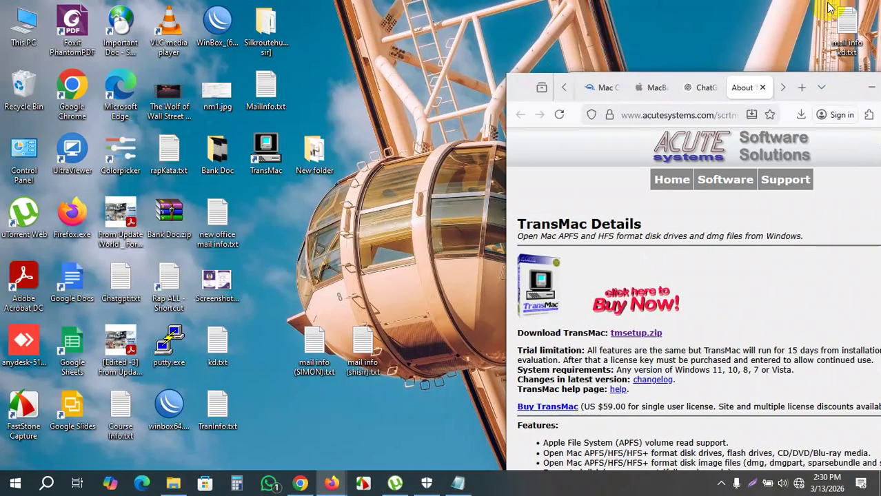
right_click(269, 146)
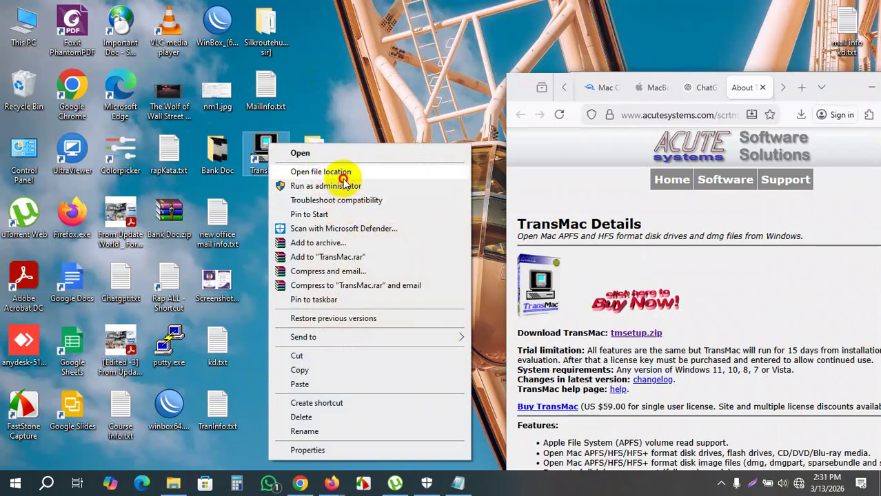
left_click(407, 207)
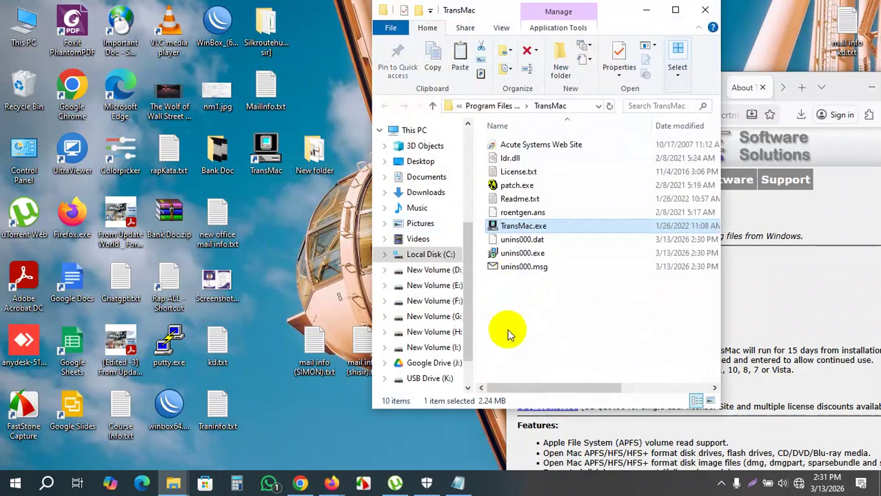
left_click(511, 331)
key("ctrl+v")
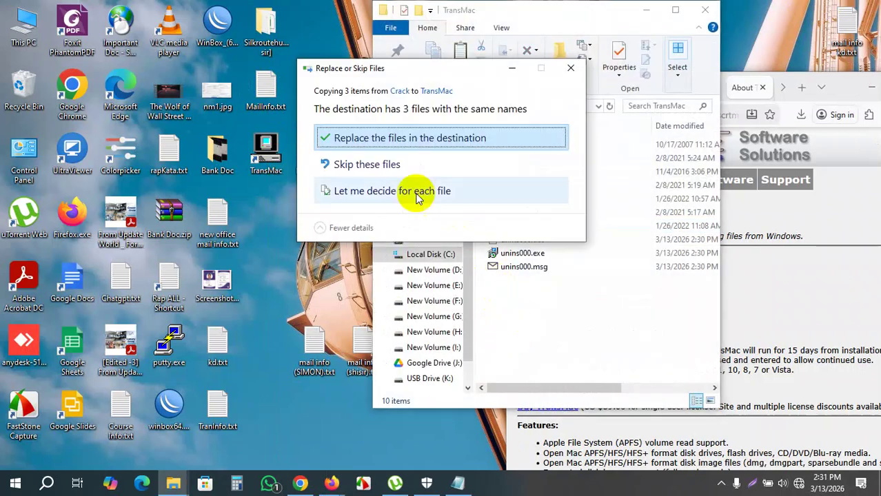
left_click(508, 142)
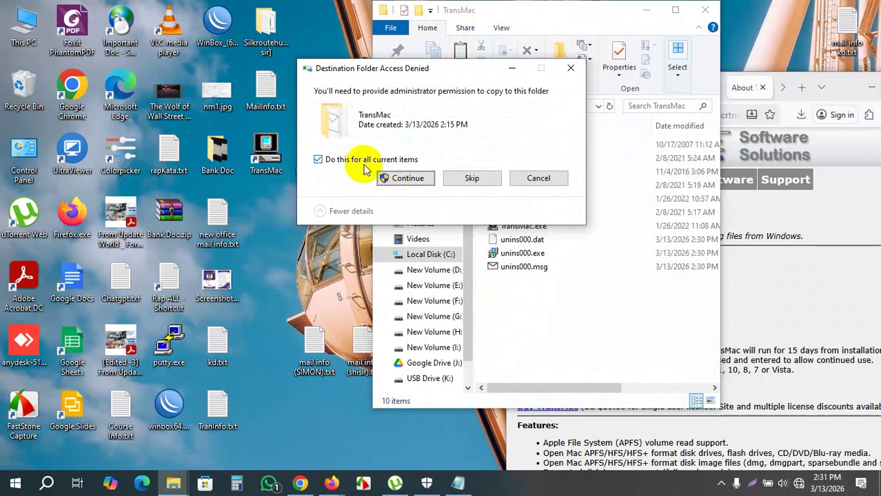
left_click(383, 180)
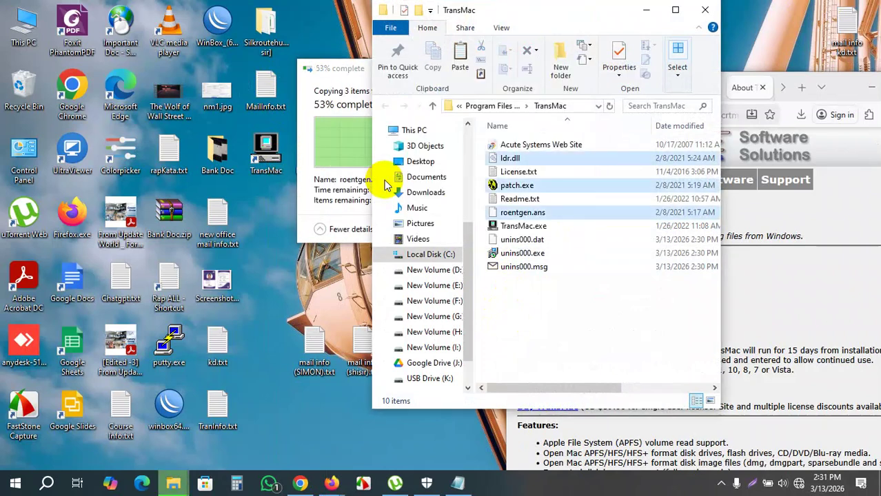
Run patch.exe from the TransMac program folder and try to patch TransMac.exe
double_click(517, 185)
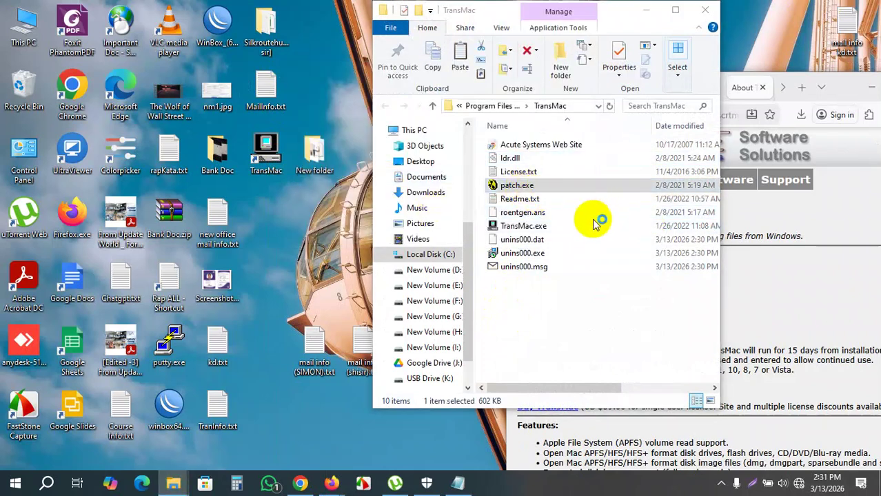
left_click(501, 358)
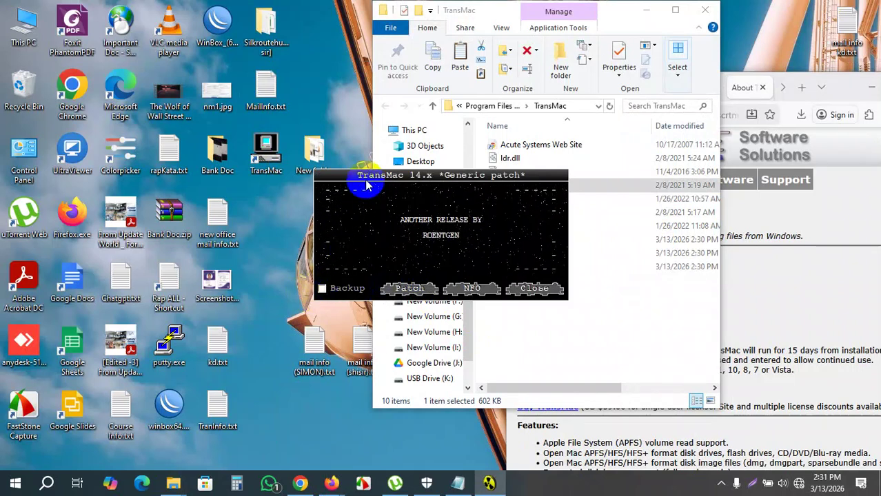
left_click_drag(366, 184, 378, 184)
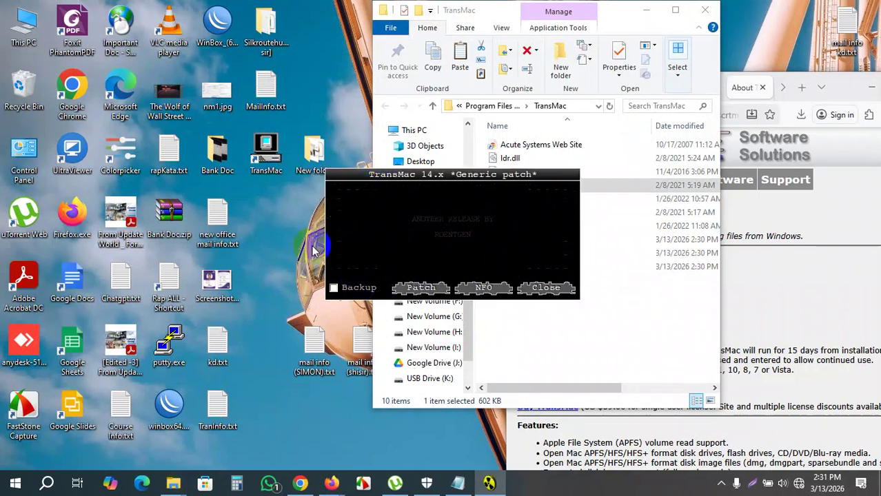
left_click(433, 288)
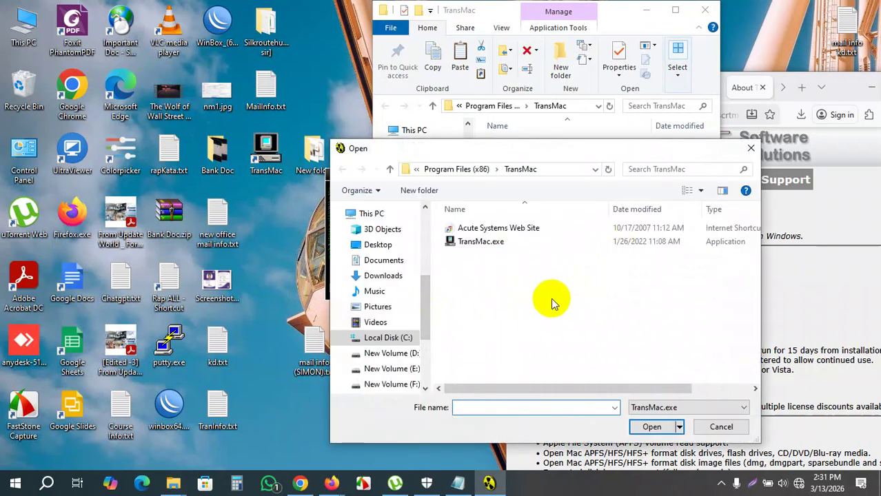
left_click(482, 242)
left_click(653, 425)
left_click(423, 288)
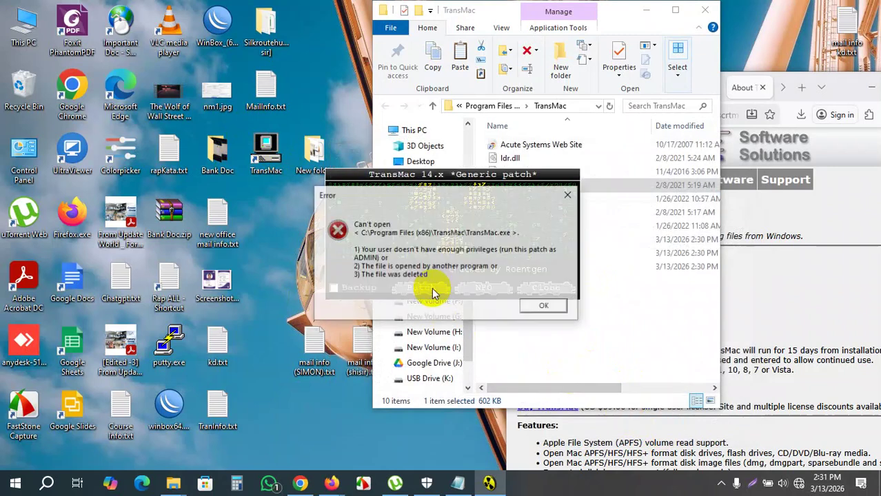
left_click(558, 310)
left_click(500, 290)
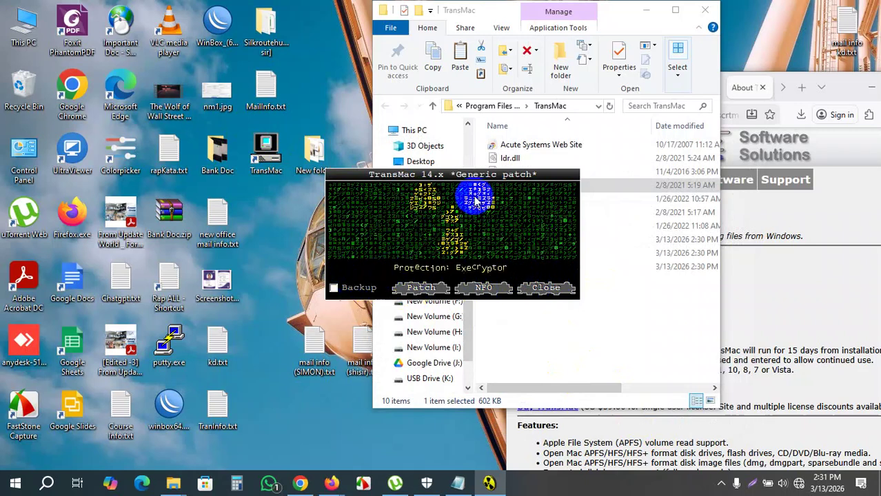
Try once more to patch TransMac.exe and close the patch program
left_click(420, 290)
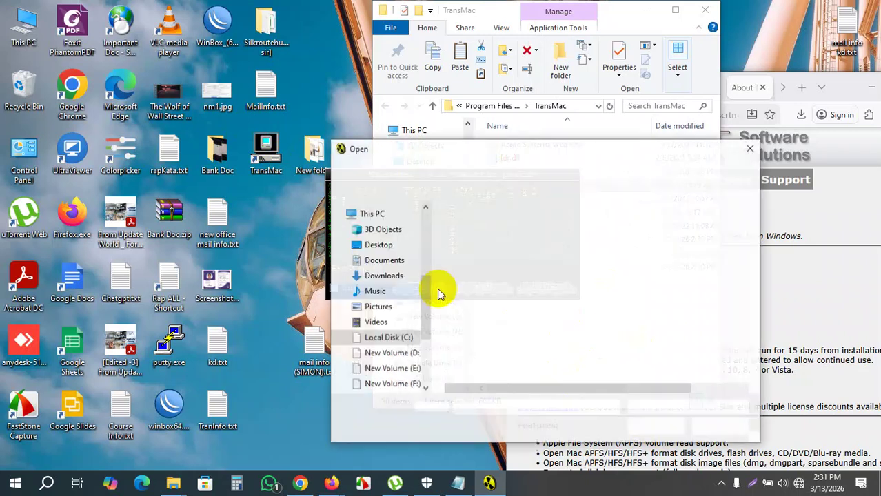
left_click(482, 243)
left_click(652, 426)
left_click(447, 287)
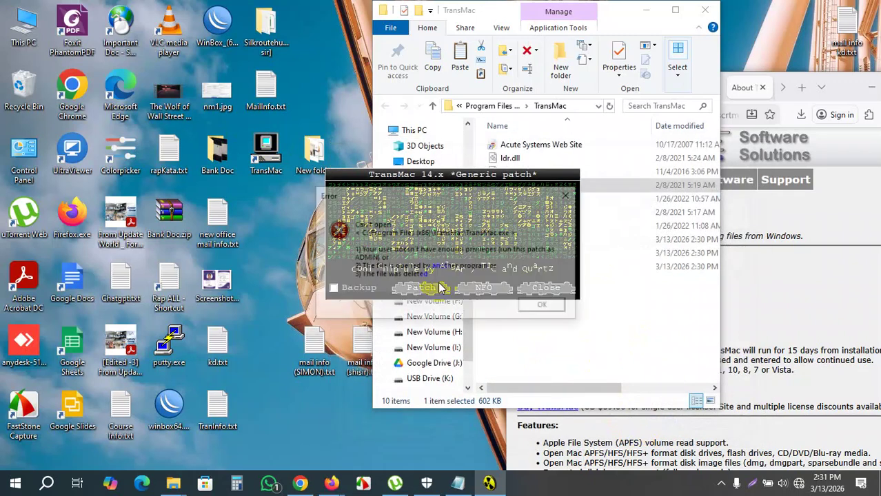
left_click(557, 305)
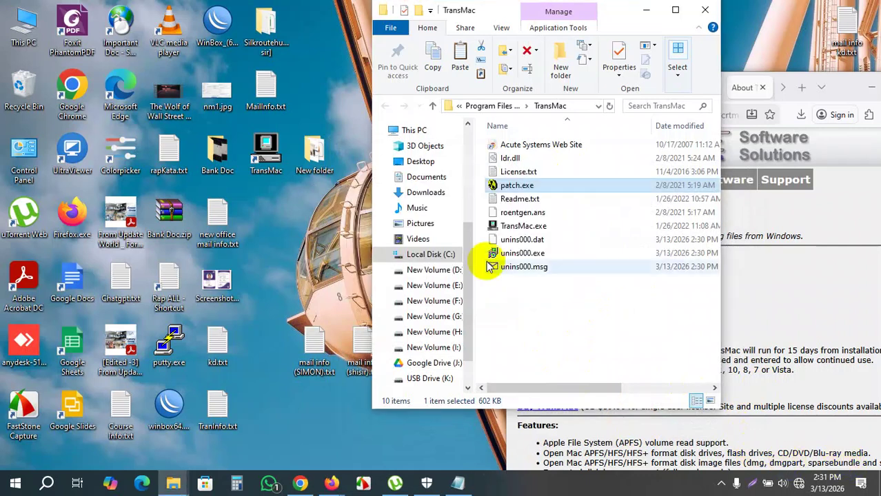
Launch TransMac in trial mode from the desktop and restart it as Administrator to access the K: USB disk
double_click(259, 141)
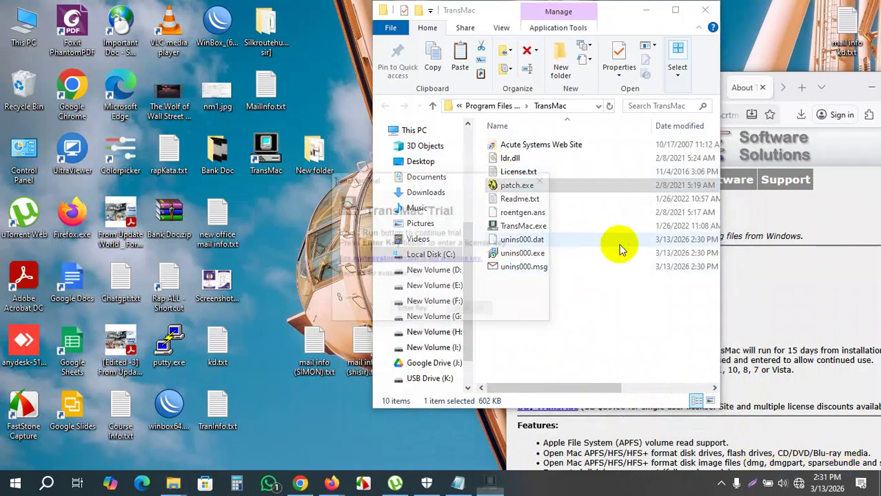
left_click_drag(422, 178, 297, 144)
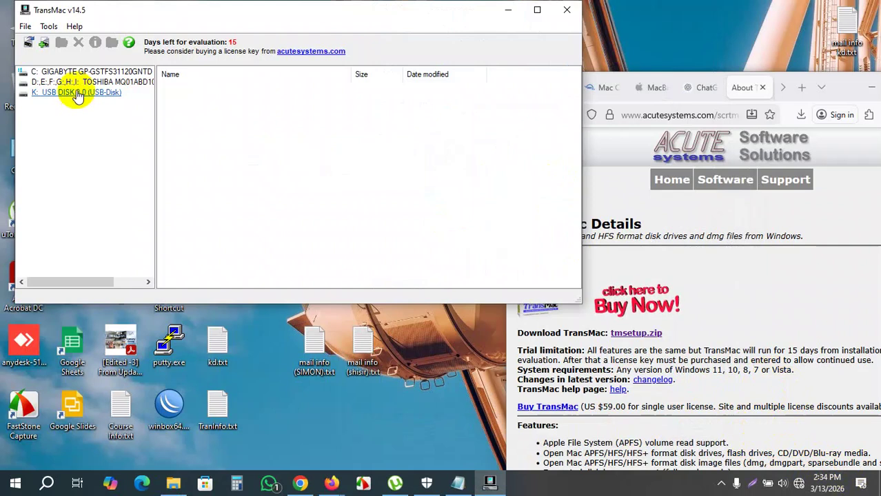
left_click(74, 94)
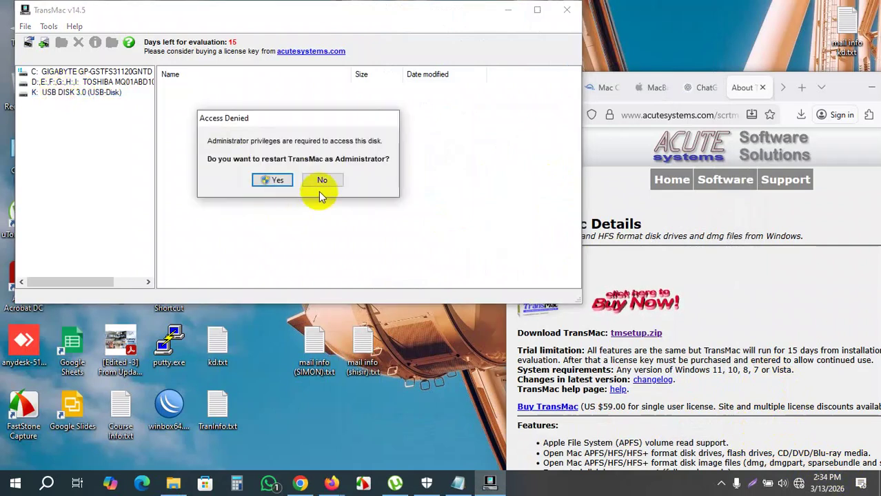
left_click(279, 181)
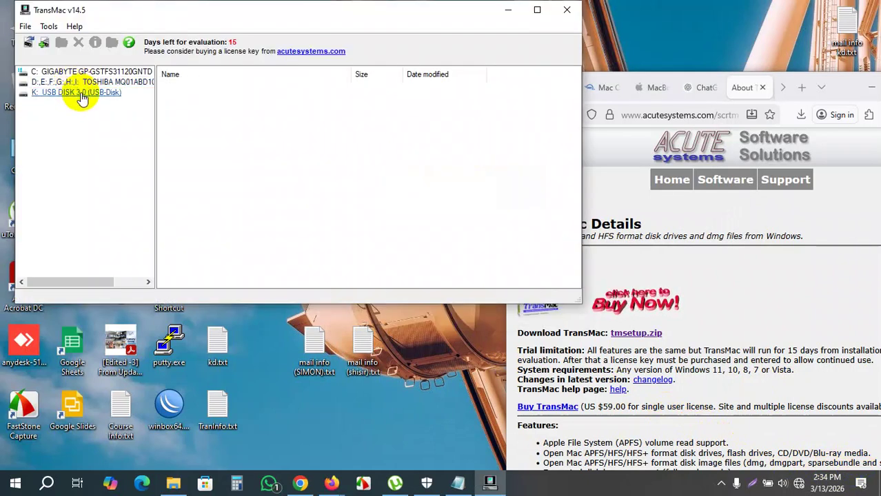
Format the K: USB disk for Mac with the volume name "mac os", accepting the overwrite warnings
right_click(81, 92)
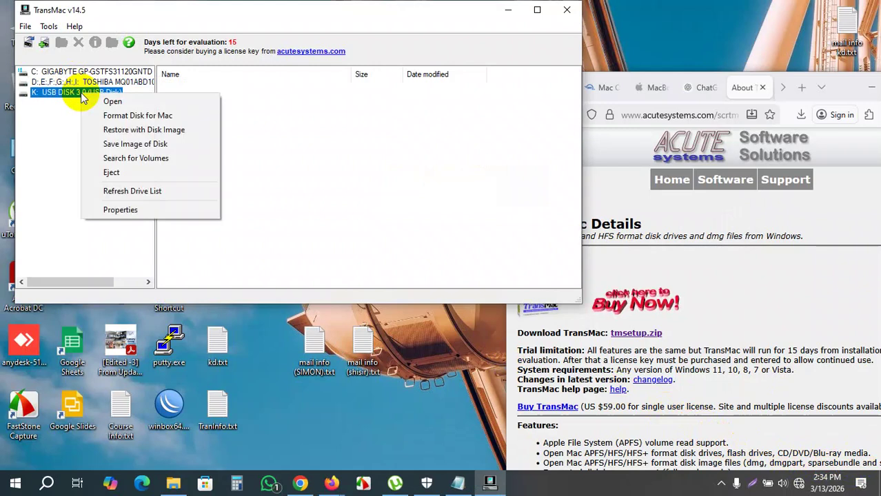
left_click(168, 116)
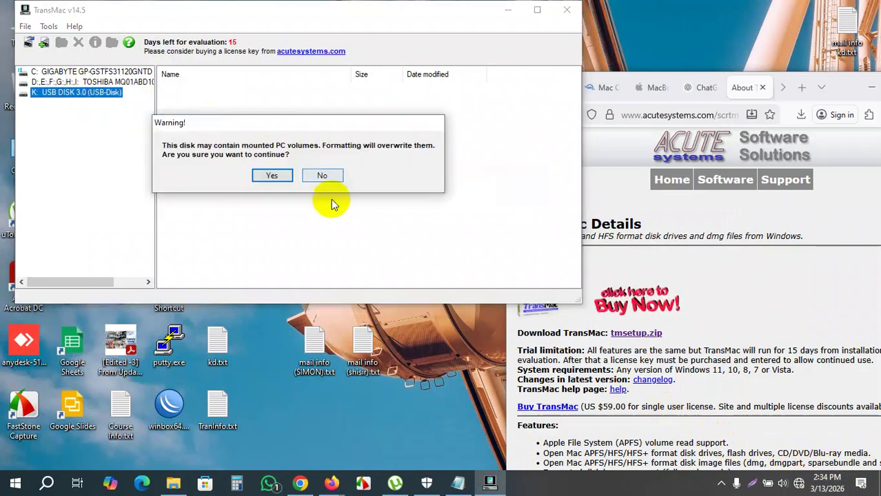
left_click(265, 176)
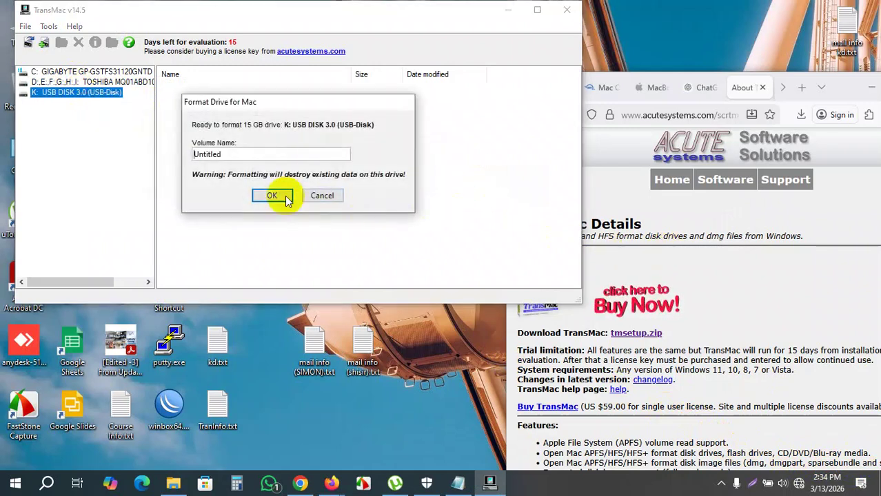
left_click_drag(275, 155, 80, 148)
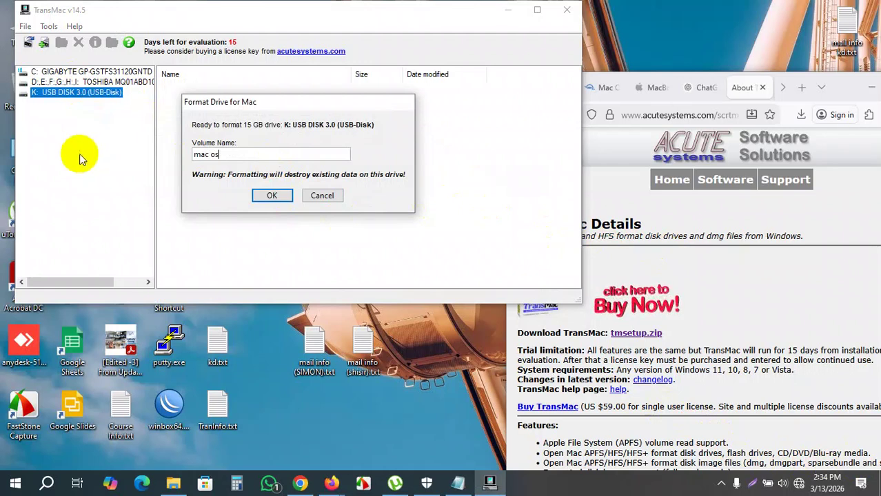
left_click(273, 195)
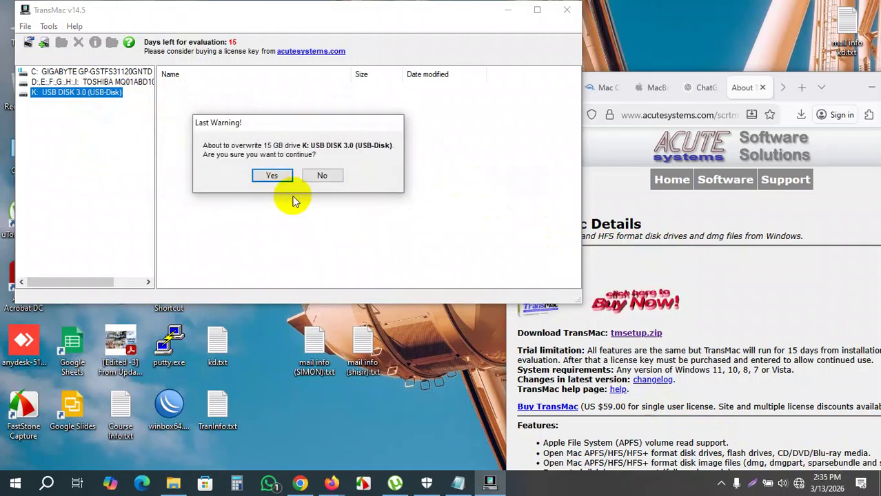
left_click(278, 179)
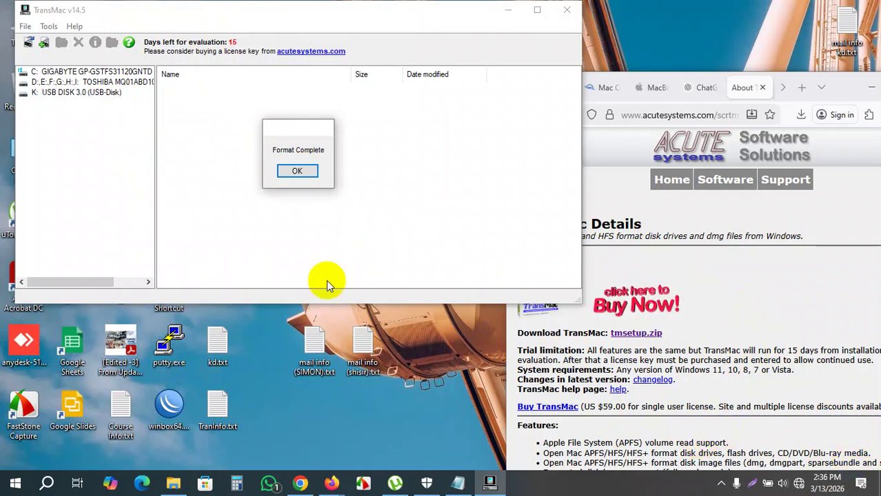
left_click(298, 172)
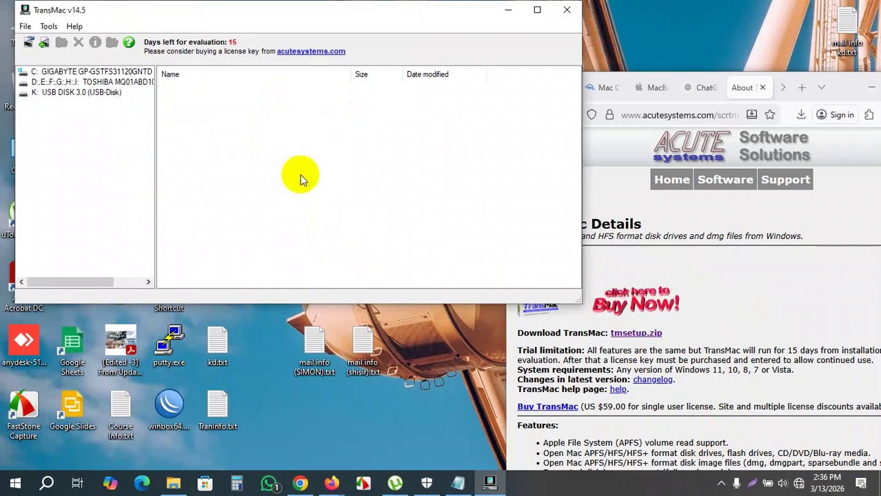
Check the list of drives in This PC in File Explorer, then close that window
left_click_drag(148, 25, 185, 27)
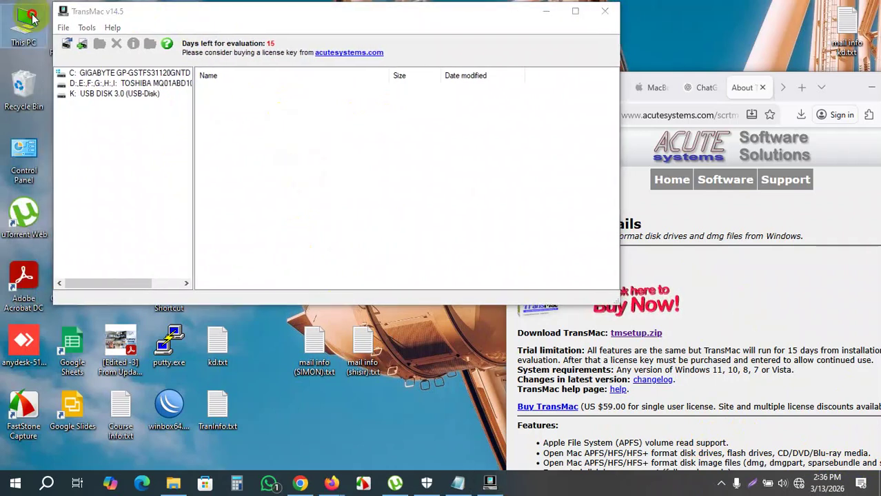
key("super+e")
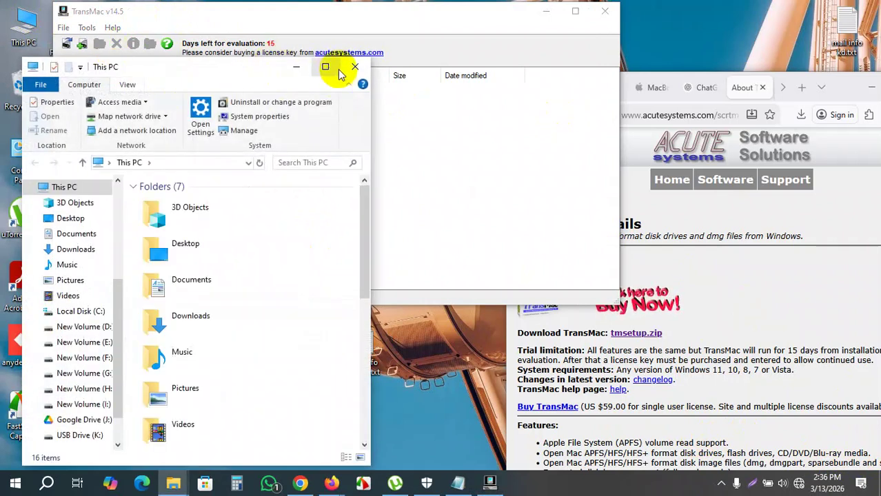
left_click(337, 68)
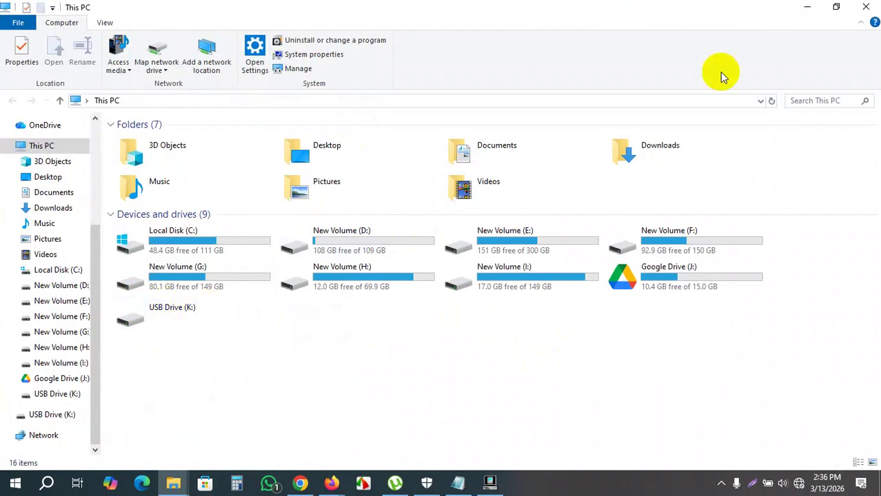
left_click(868, 9)
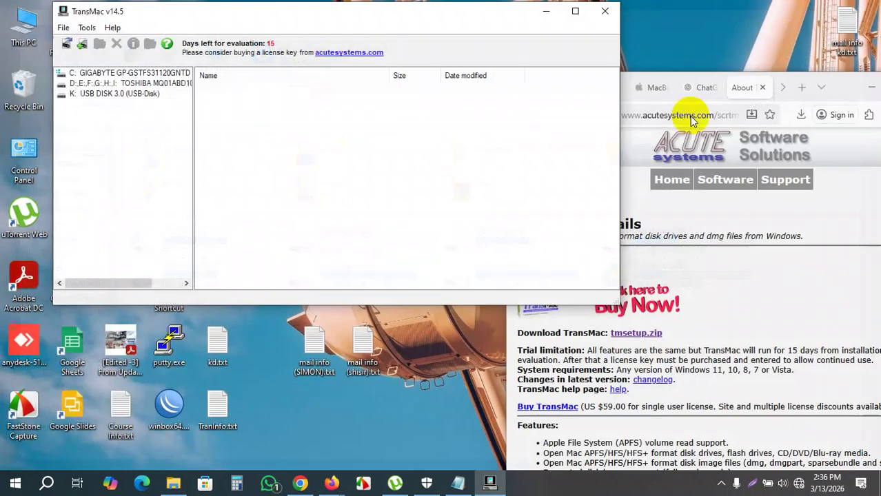
Start restoring the K: USB disk with a disk image, accept the overwrite warning and open the image file selection
right_click(88, 98)
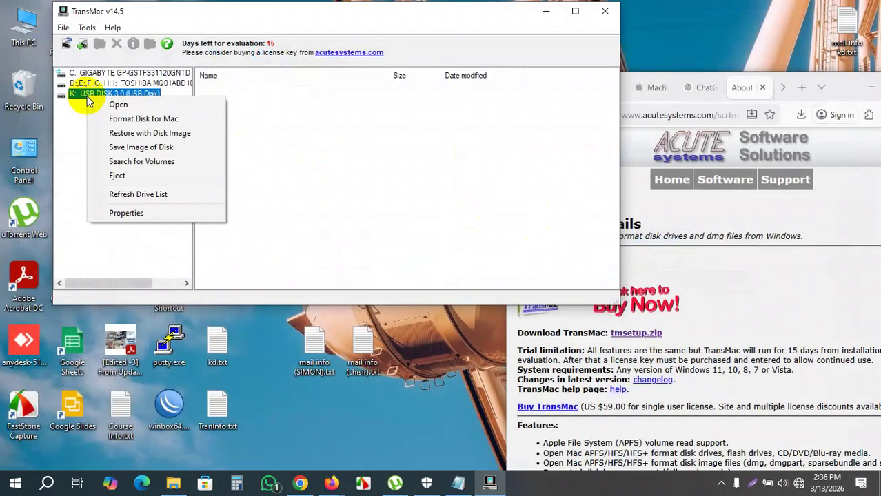
left_click(173, 137)
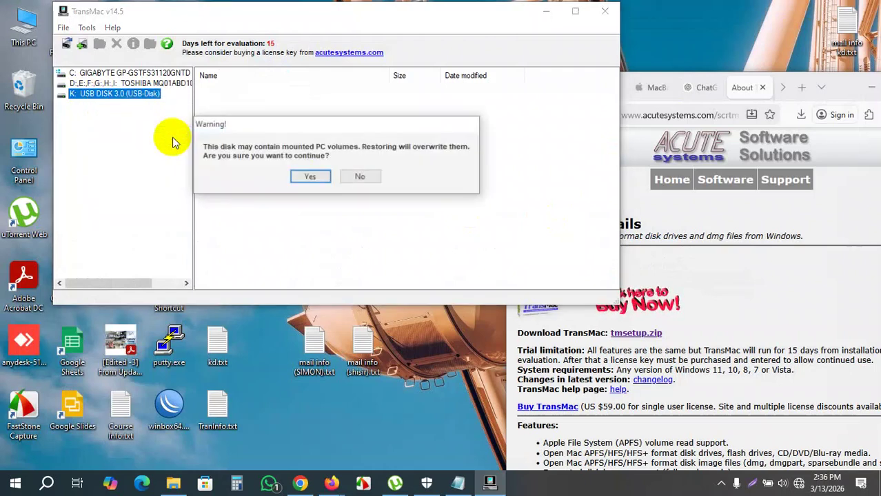
left_click(312, 178)
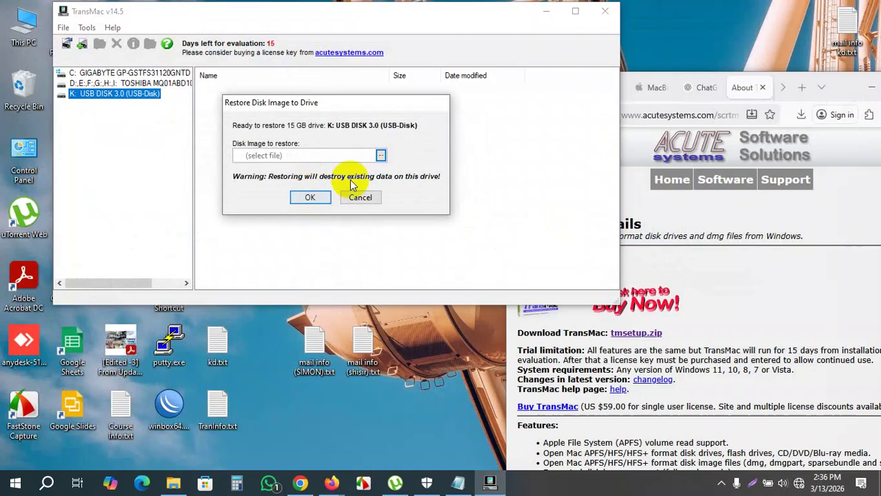
left_click(380, 156)
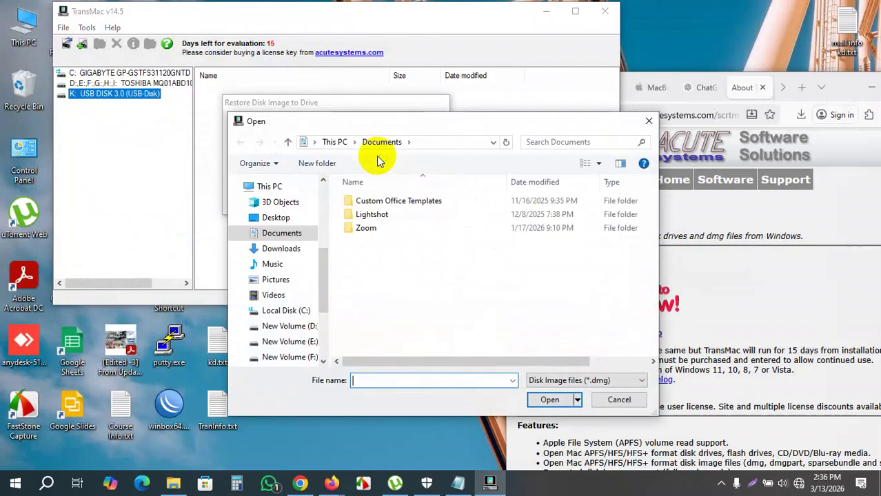
Look through drives E:, F:, G: and H: for the image file and open drive I:
left_click_drag(326, 284, 325, 324)
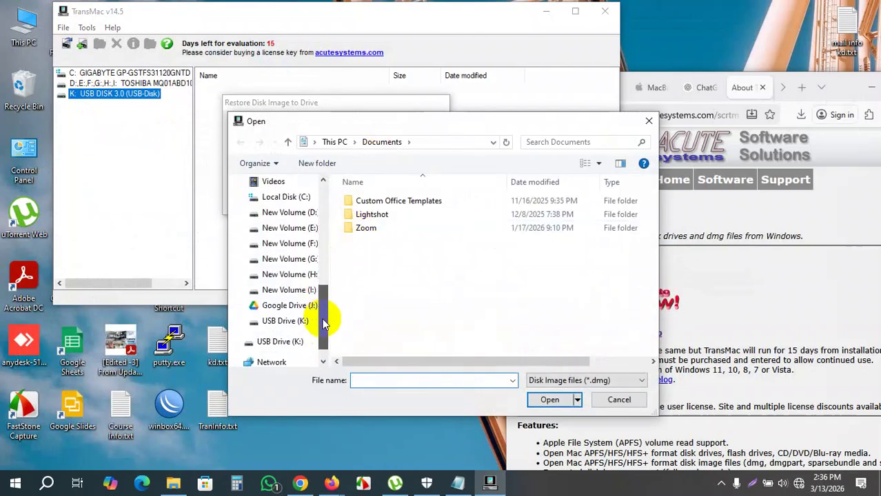
left_click(303, 231)
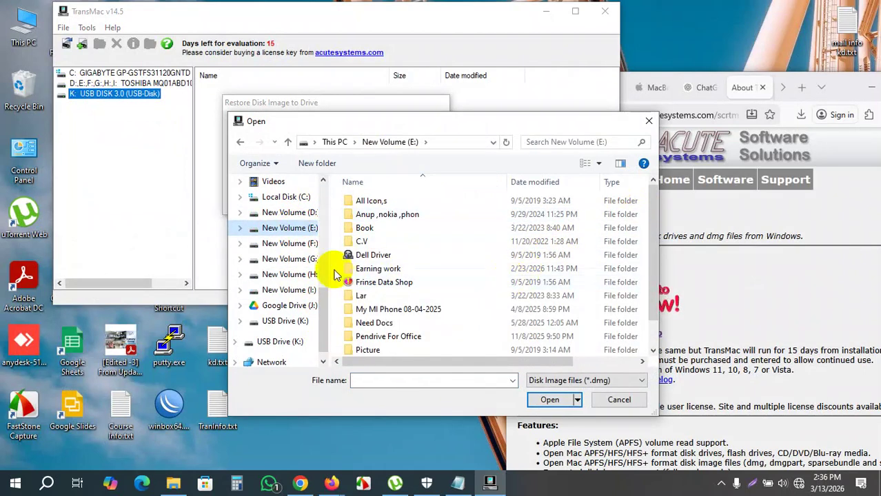
left_click(290, 244)
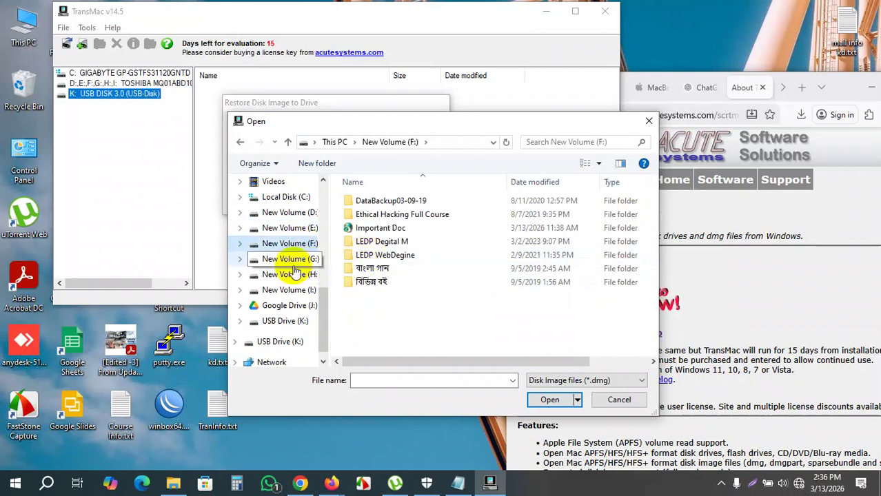
left_click(288, 259)
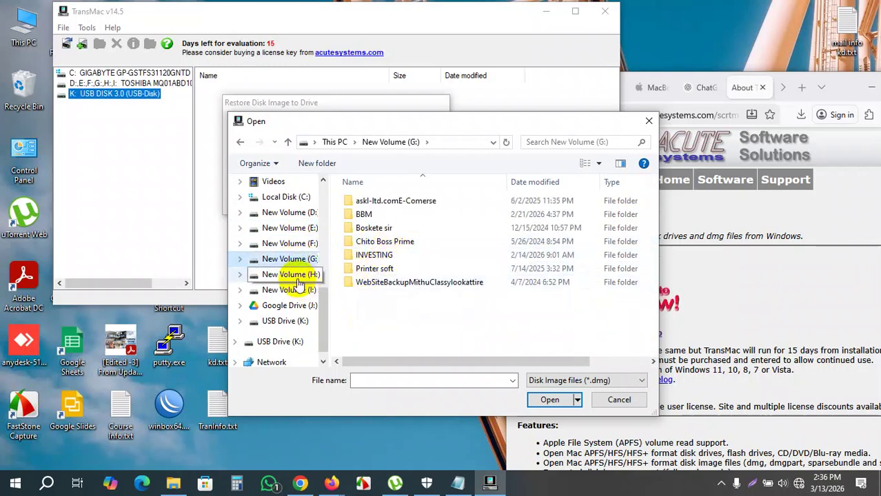
left_click(297, 277)
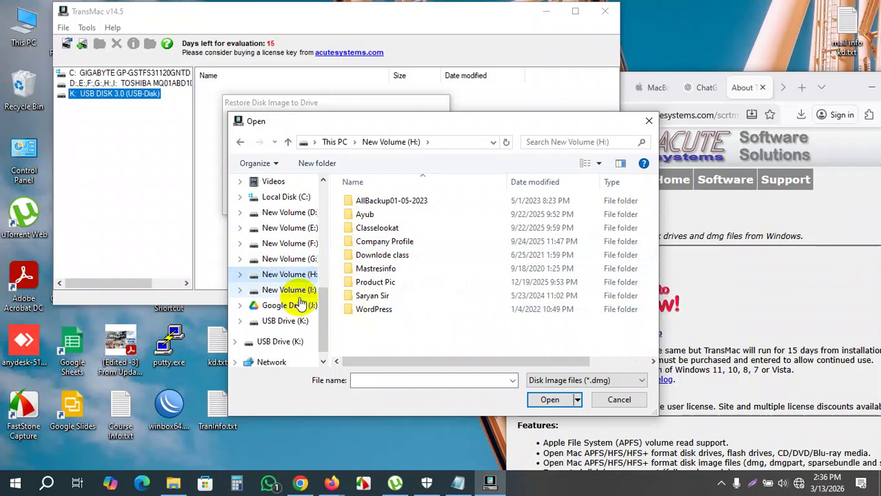
left_click(301, 293)
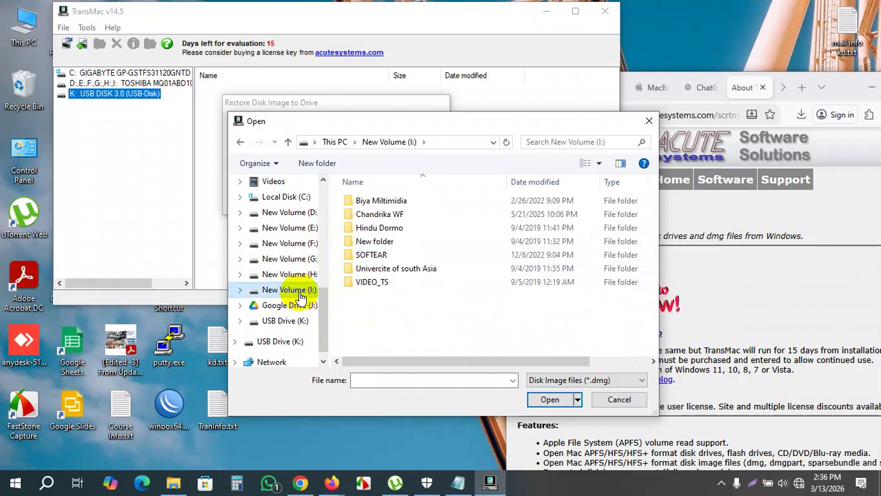
Open the Win 10 folder under SOFTEAR, Windows, Windows on drive I:
double_click(403, 256)
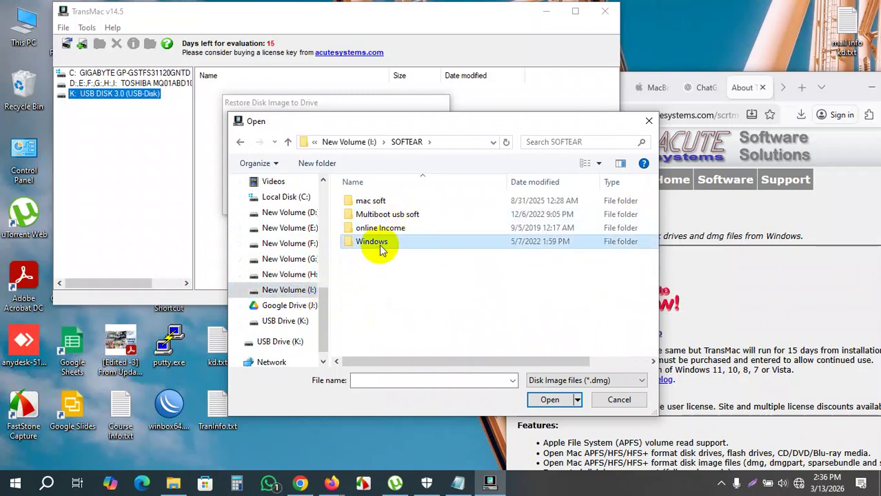
double_click(379, 244)
double_click(399, 255)
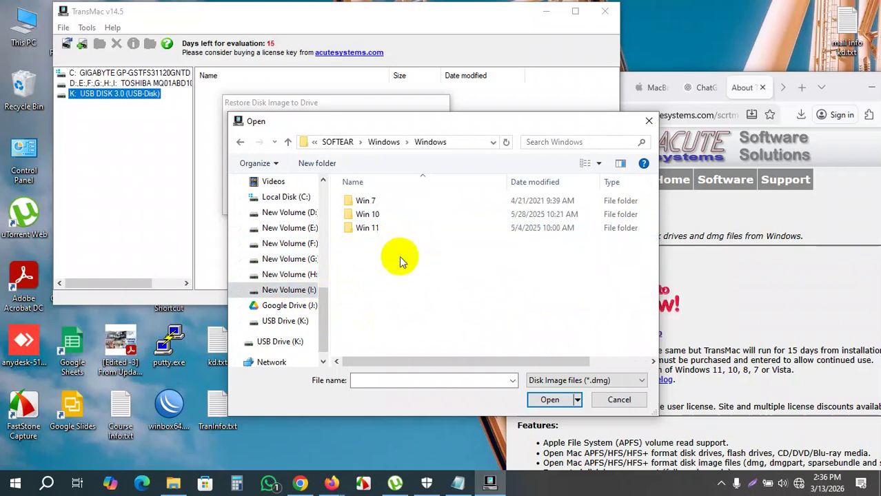
double_click(390, 201)
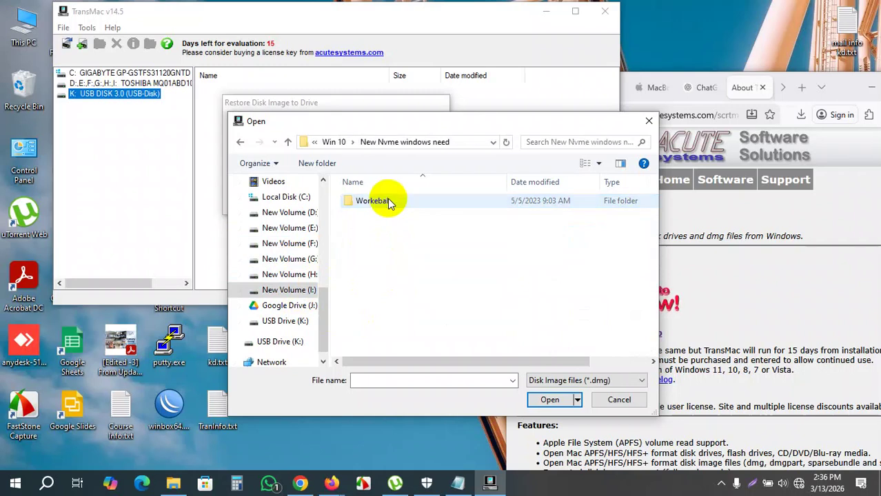
left_click(287, 141)
left_click(288, 142)
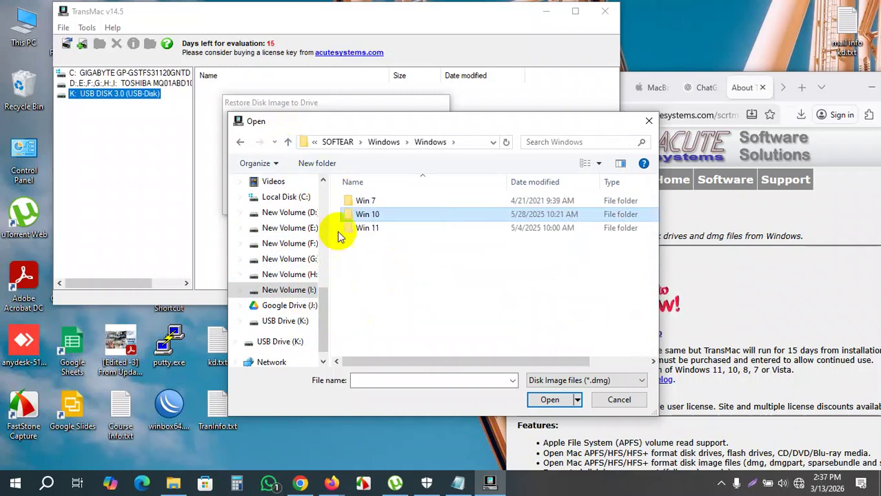
double_click(395, 212)
Show all file types and choose Windows10.iso as the disk image to restore
left_click(581, 387)
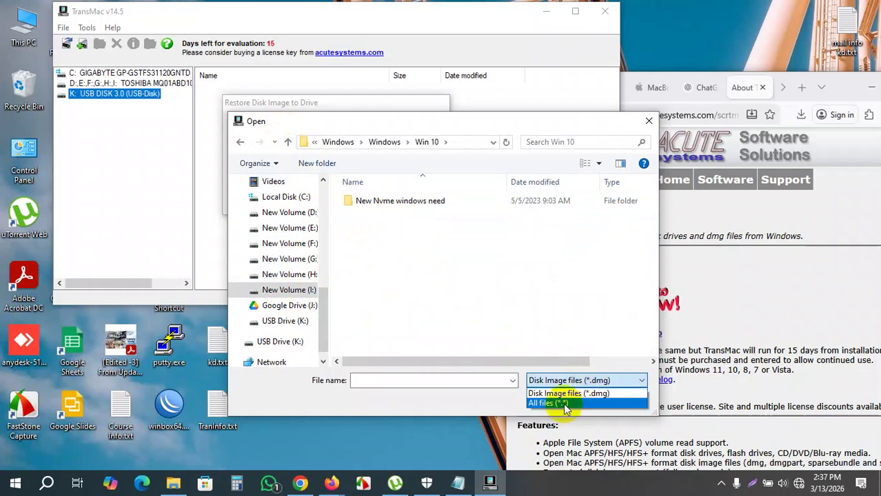
left_click(560, 404)
left_click(368, 242)
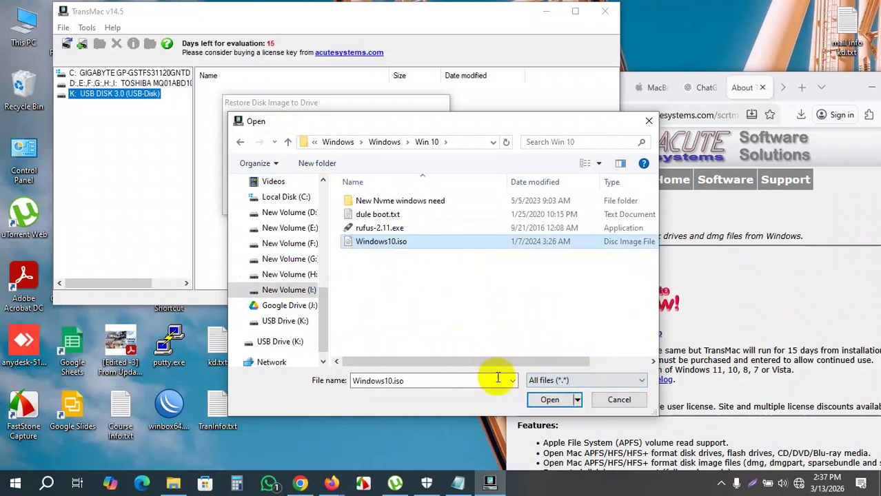
left_click(549, 400)
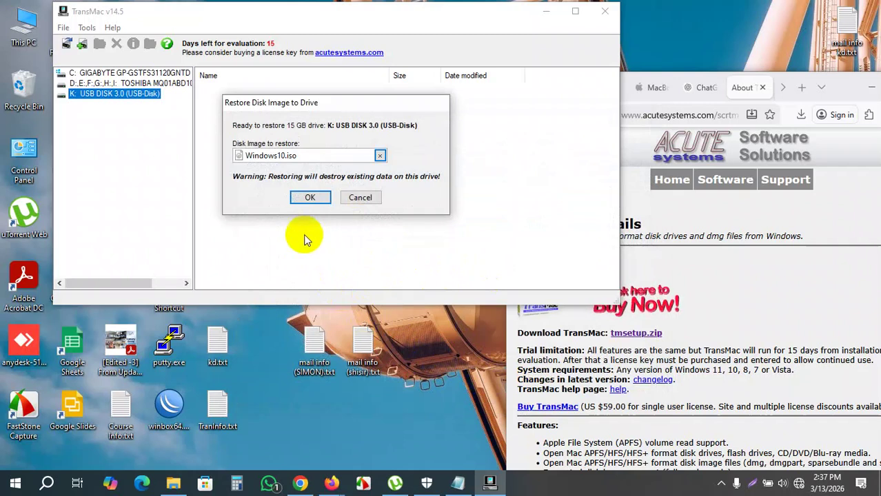
Write Windows10.iso to the K: USB disk as a raw image, accepting the last warning and closing the completion message
left_click(309, 198)
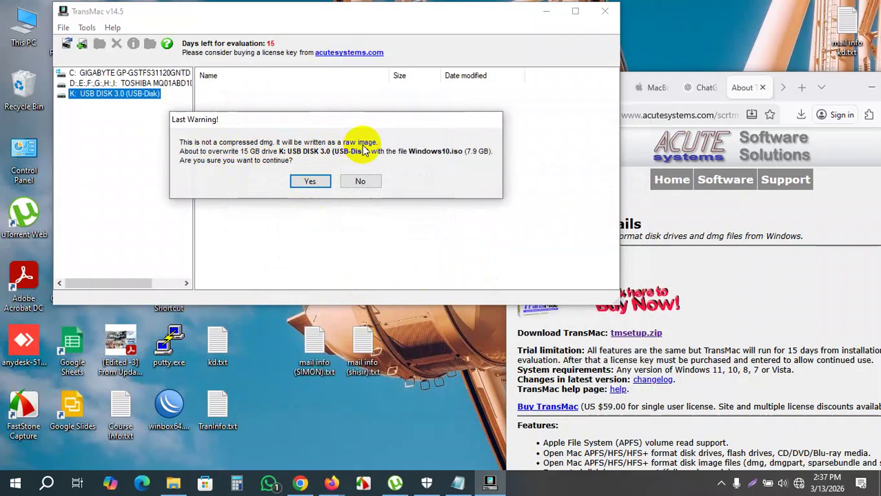
left_click(311, 181)
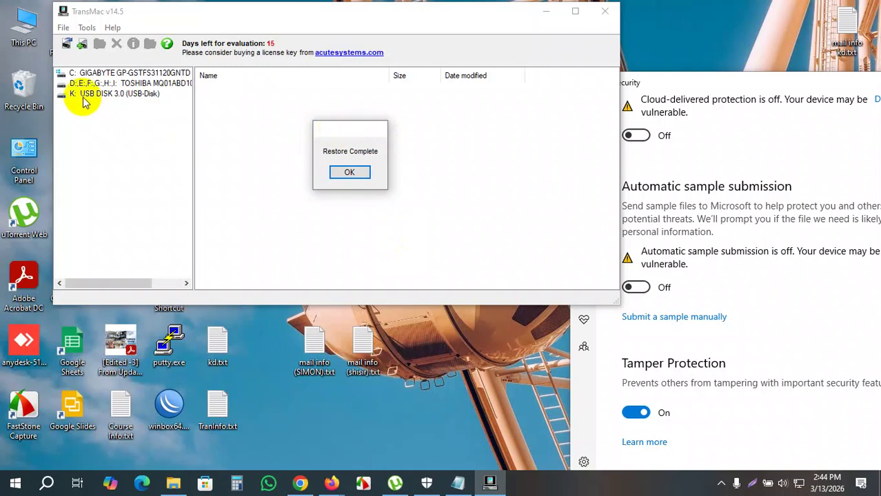
left_click(348, 173)
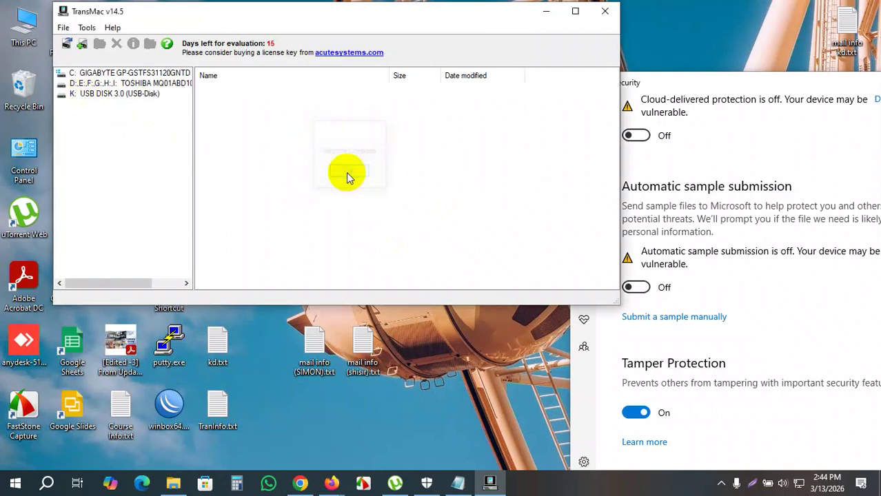
Try twice to open the K: USB disk to view its Mac volumes
left_click(153, 94)
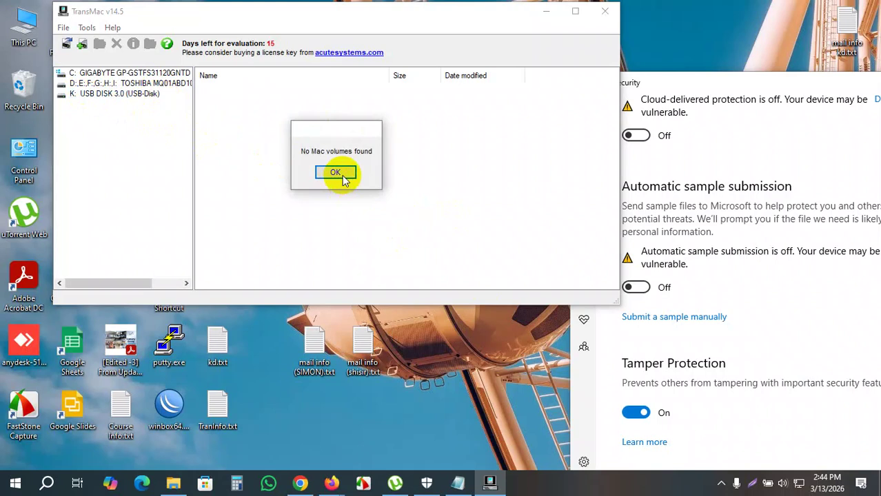
left_click(343, 177)
left_click(131, 95)
left_click(345, 174)
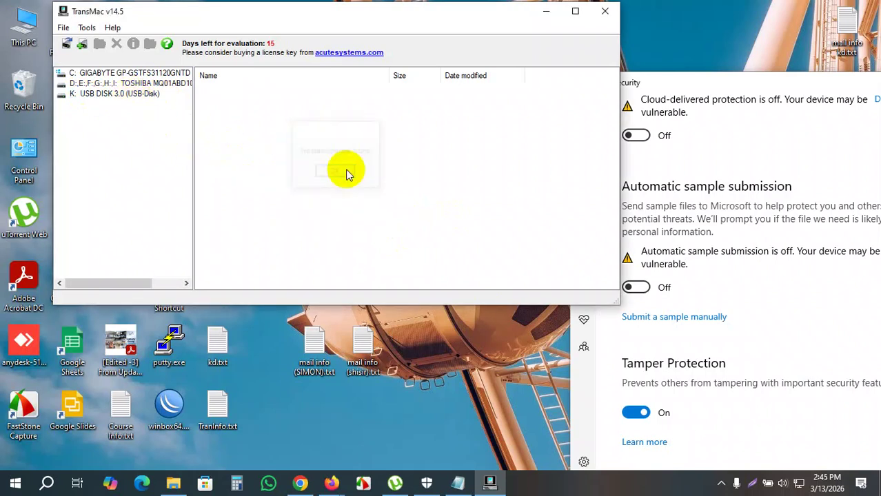